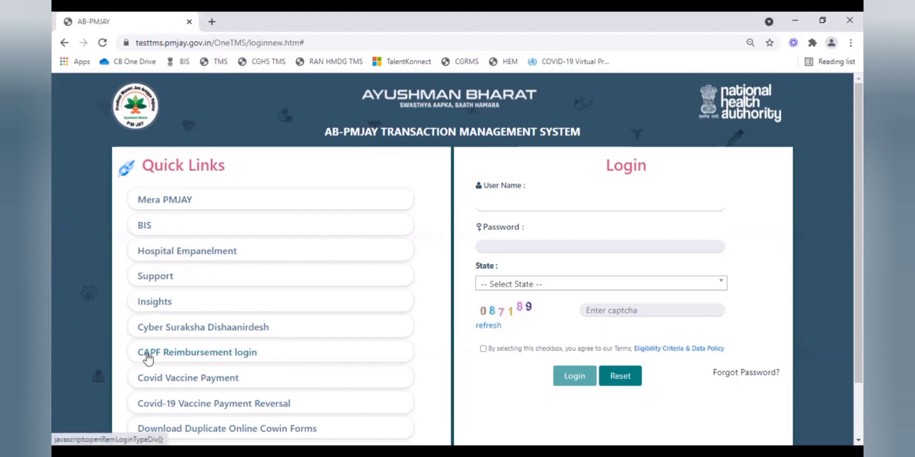
- Open the CAPF reimbursement login, choose Force ID as login type, and enter the Force ID
{"action": "left_click", "coordinate": [149, 355]}
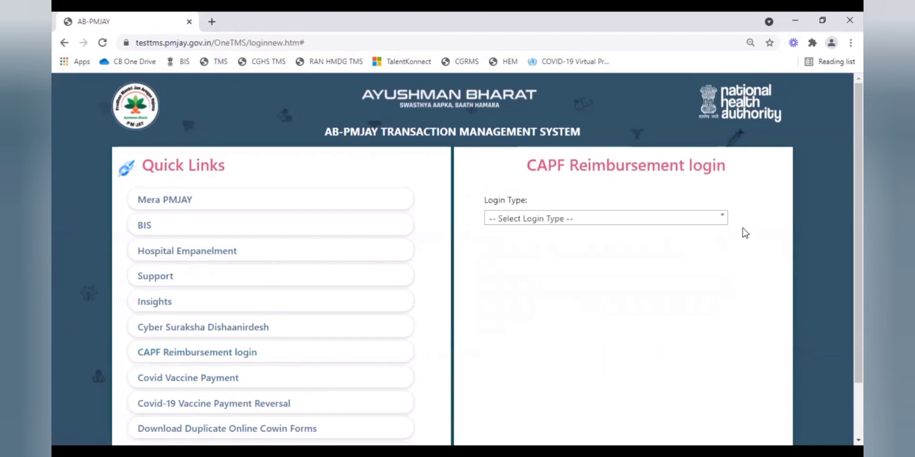
{"action": "left_click", "coordinate": [725, 220]}
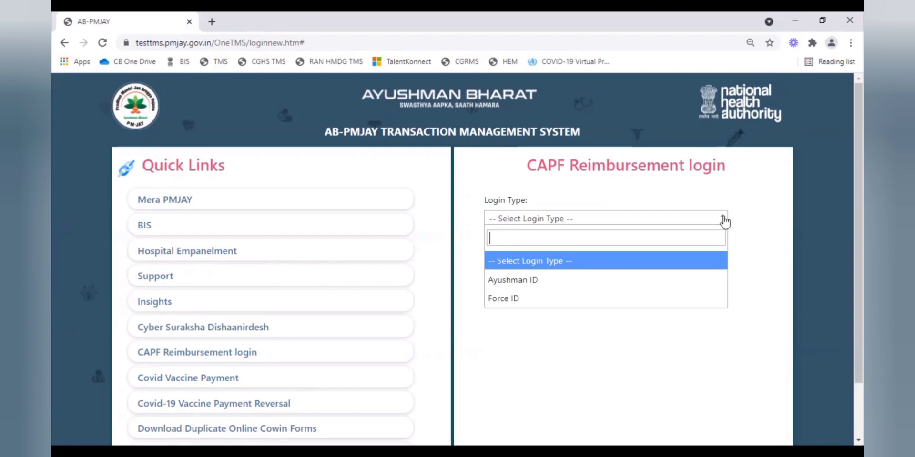
{"action": "left_click", "coordinate": [585, 303]}
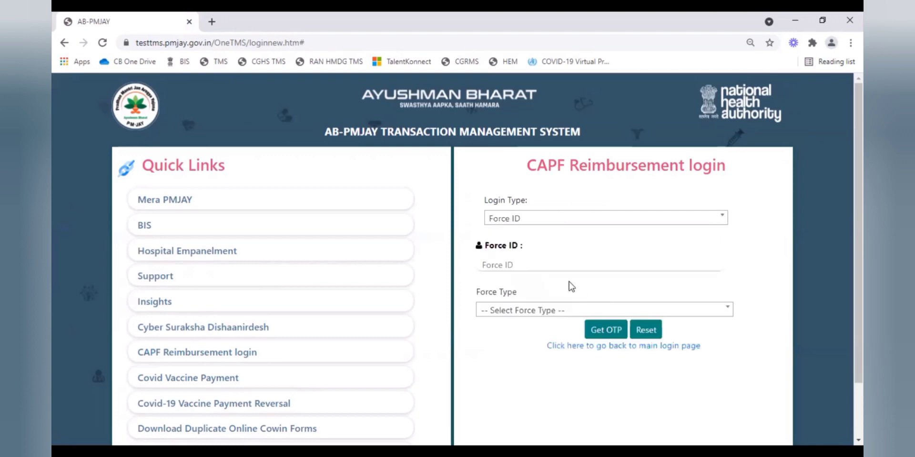
{"action": "left_click", "coordinate": [550, 266]}
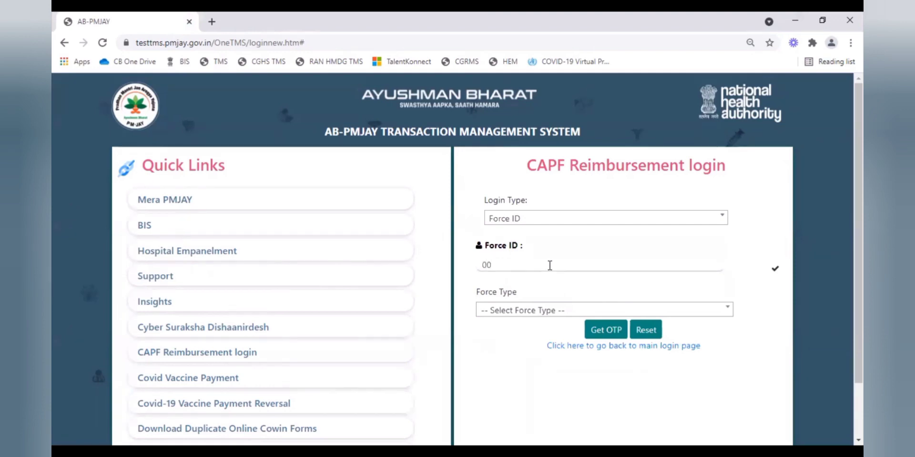
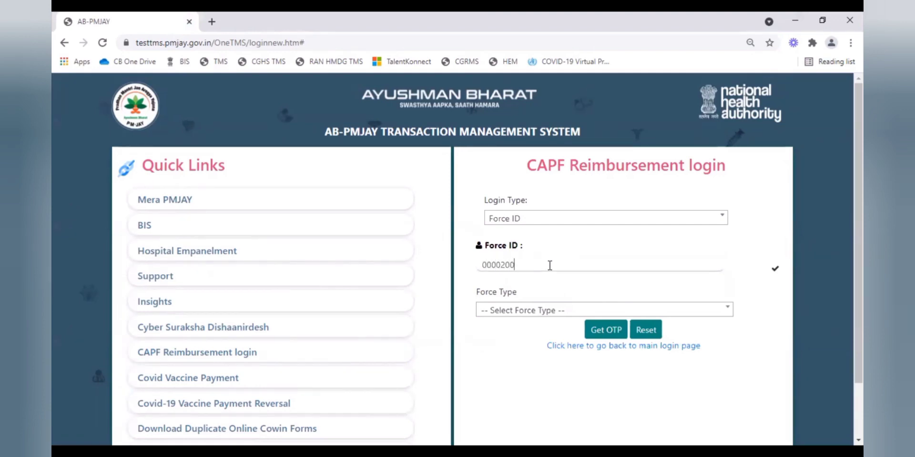
- Set the force type to ITBP and request a one-time password
{"action": "left_click", "coordinate": [538, 312]}
{"action": "type", "text": "it"}
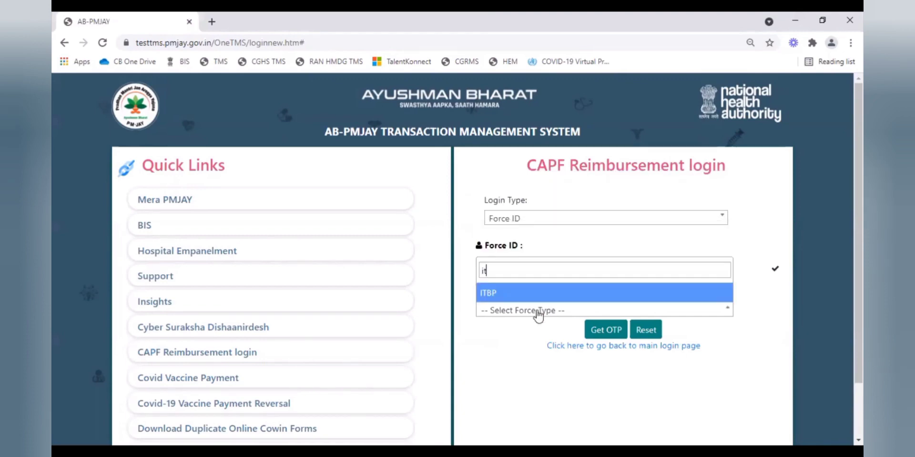
{"action": "left_click", "coordinate": [530, 296]}
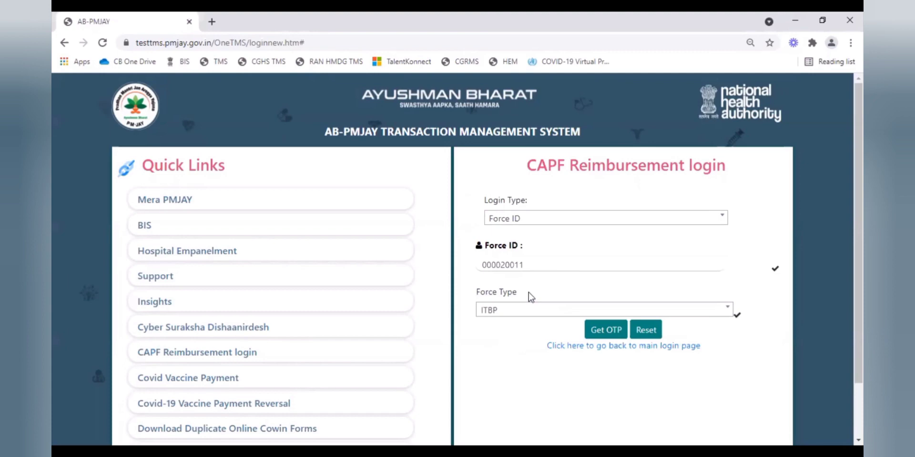
{"action": "left_click", "coordinate": [615, 334]}
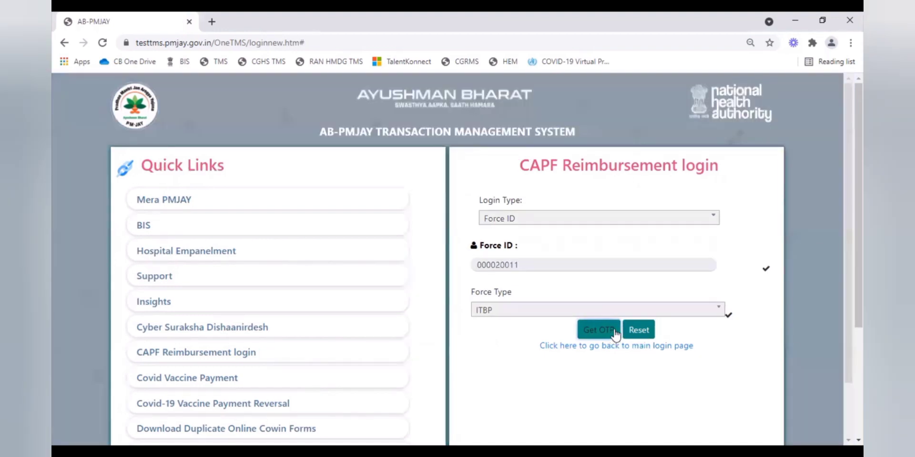
- Enter the OTP and the captcha code, then log in to the beneficiary's Raise Claim page
{"action": "type", "text": "•"}
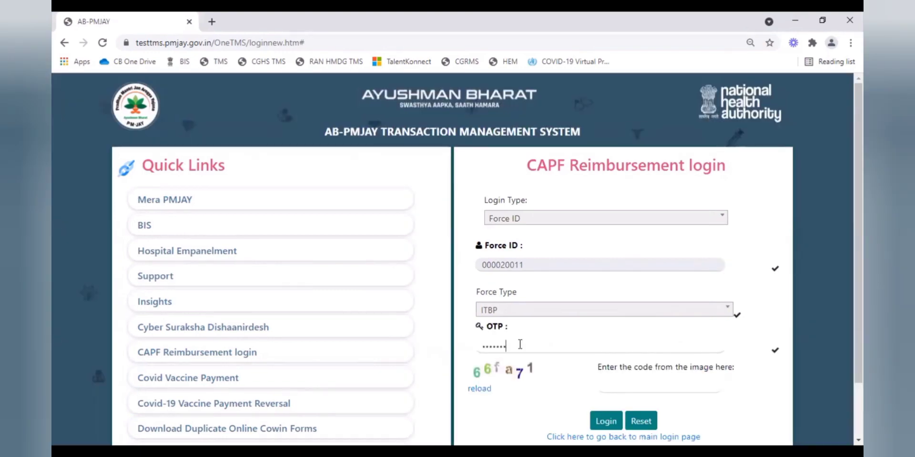
{"action": "type", "text": "•"}
{"action": "left_click", "coordinate": [617, 384]}
{"action": "type", "text": "66fa71"}
{"action": "left_click", "coordinate": [616, 422]}
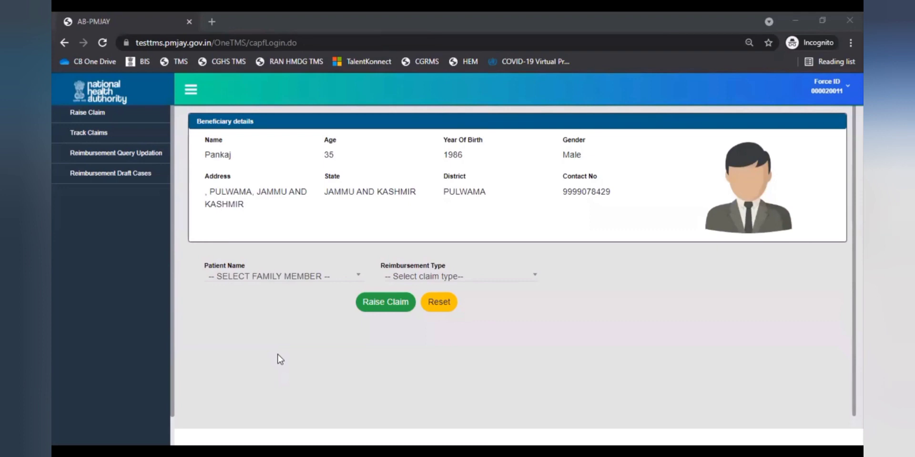
- Select the beneficiary themself as the patient, then open the reimbursement type choices
{"action": "left_click", "coordinate": [317, 278]}
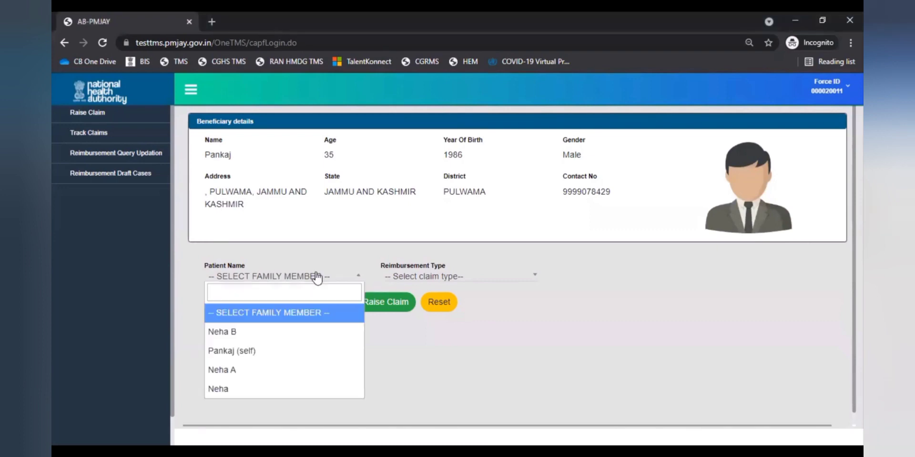
{"action": "left_click", "coordinate": [301, 351]}
{"action": "left_click", "coordinate": [530, 280]}
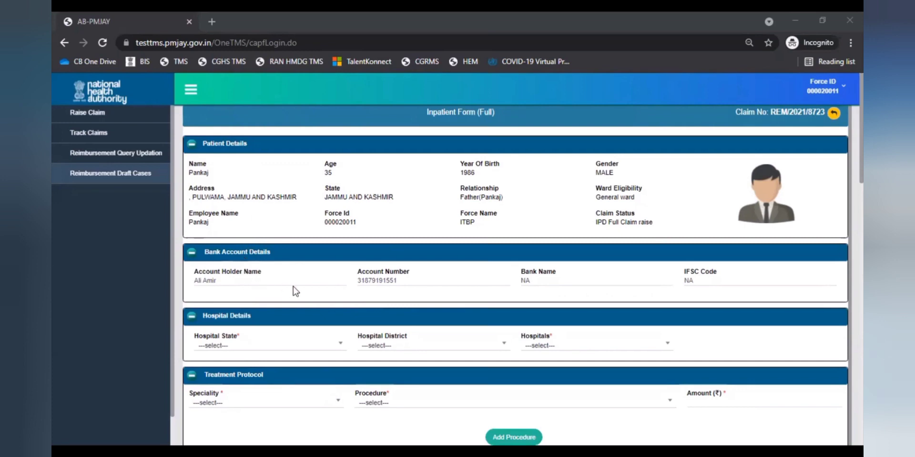
- Set the hospital state to ASSAM and district to KAMRUP METRO, first picking Central Hospital
{"action": "scroll", "coordinate": [295, 291], "scroll_direction": "down", "scroll_amount": 4}
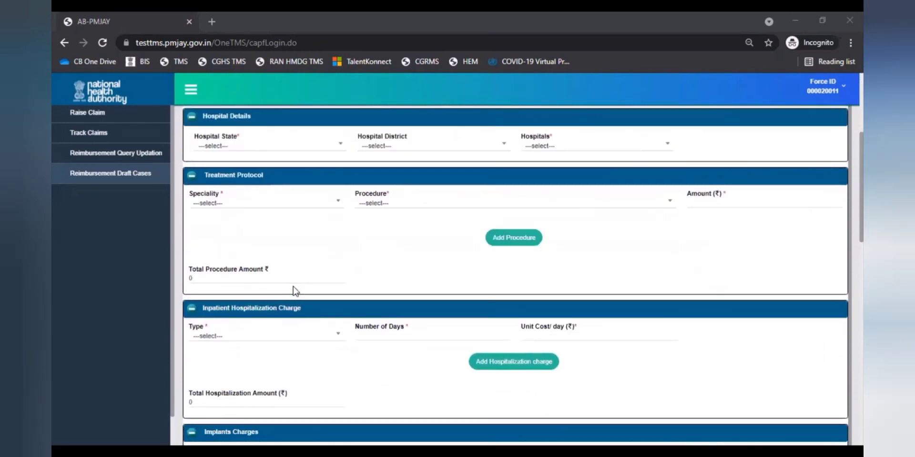
{"action": "left_click", "coordinate": [334, 150]}
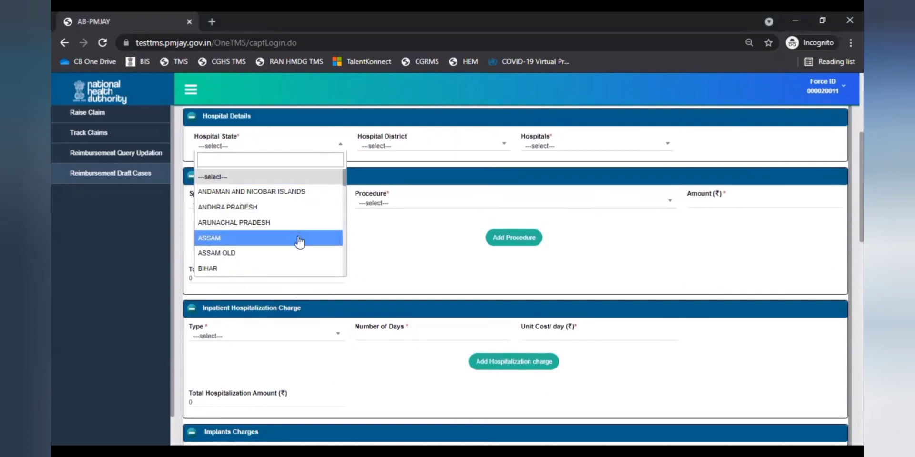
{"action": "left_click", "coordinate": [300, 243]}
{"action": "left_click", "coordinate": [490, 147]}
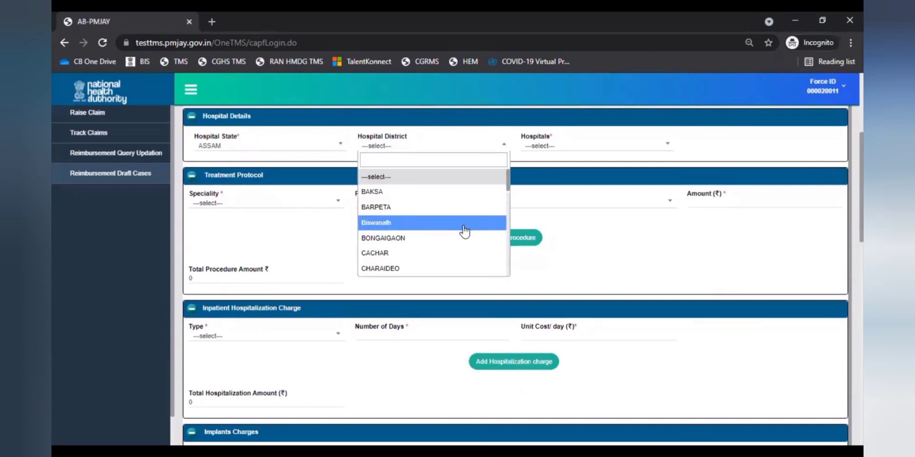
{"action": "type", "text": "k"}
{"action": "left_click", "coordinate": [465, 232]}
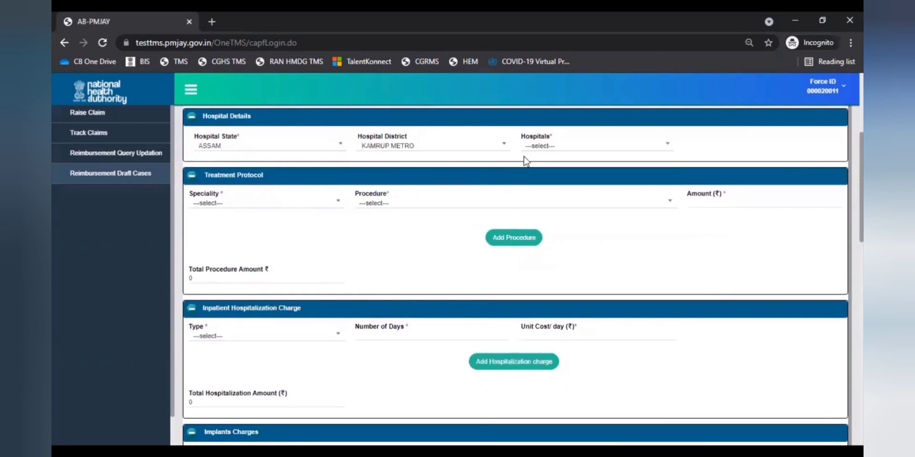
{"action": "left_click", "coordinate": [541, 151]}
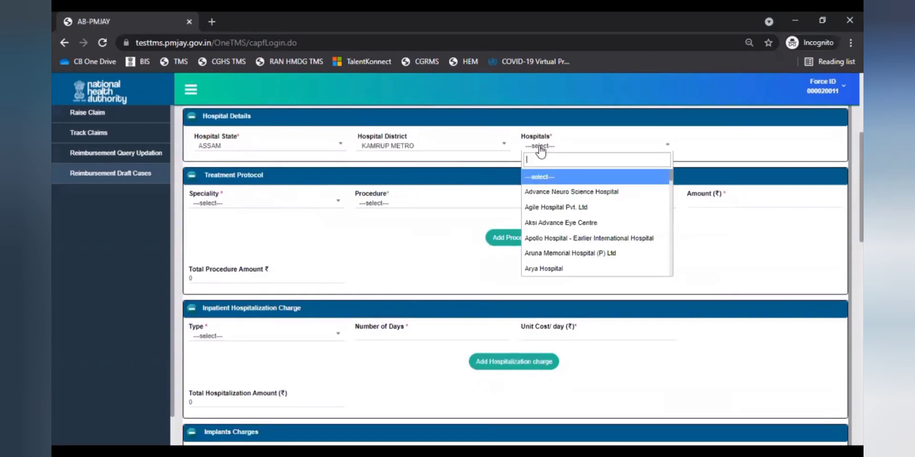
{"action": "scroll", "coordinate": [546, 238], "scroll_direction": "down", "scroll_amount": 3}
{"action": "left_click", "coordinate": [548, 231]}
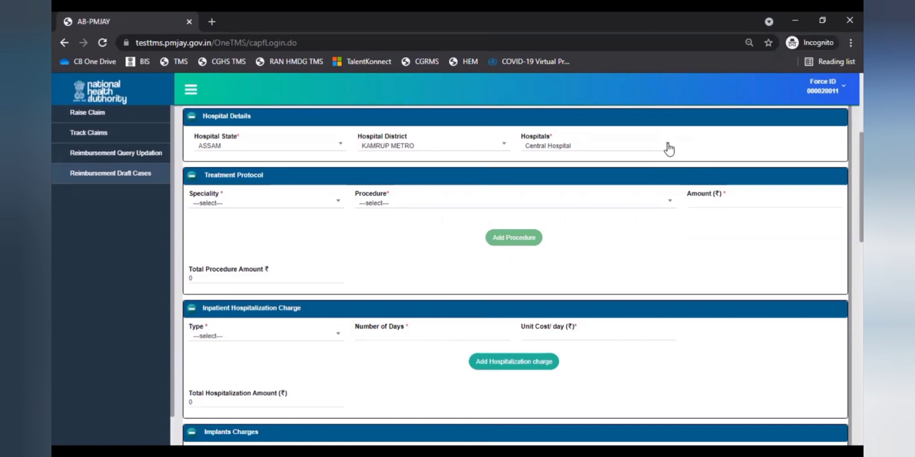
- Change the hospital to Others and enter the hospital name ABC HOSPITAL
{"action": "left_click", "coordinate": [669, 150]}
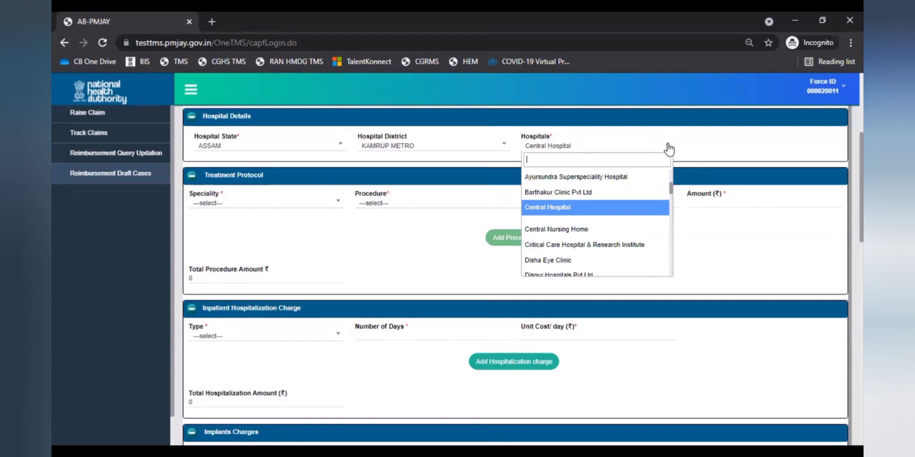
{"action": "type", "text": "other"}
{"action": "left_click", "coordinate": [637, 177]}
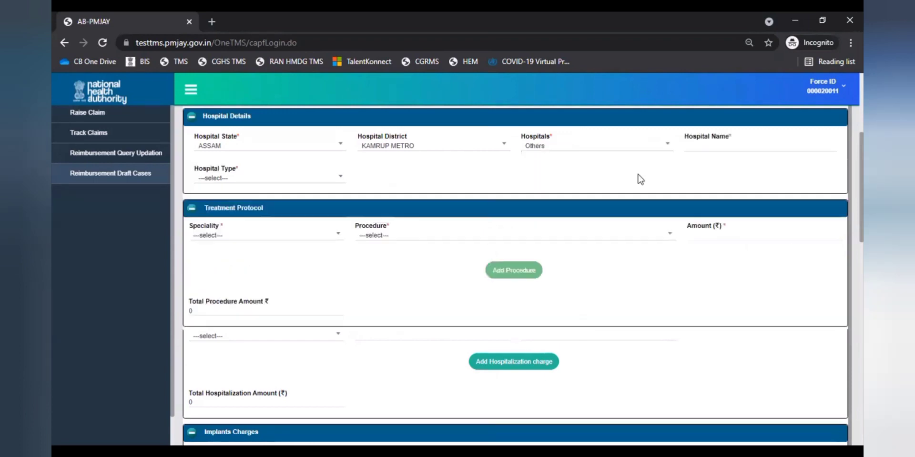
{"action": "left_click", "coordinate": [720, 148]}
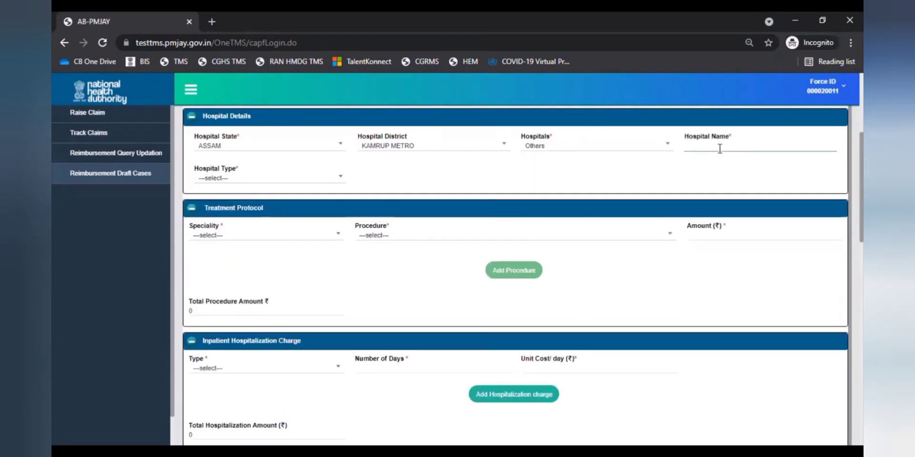
{"action": "type", "text": "ABC HOSPITAL"}
{"action": "left_click", "coordinate": [248, 184]}
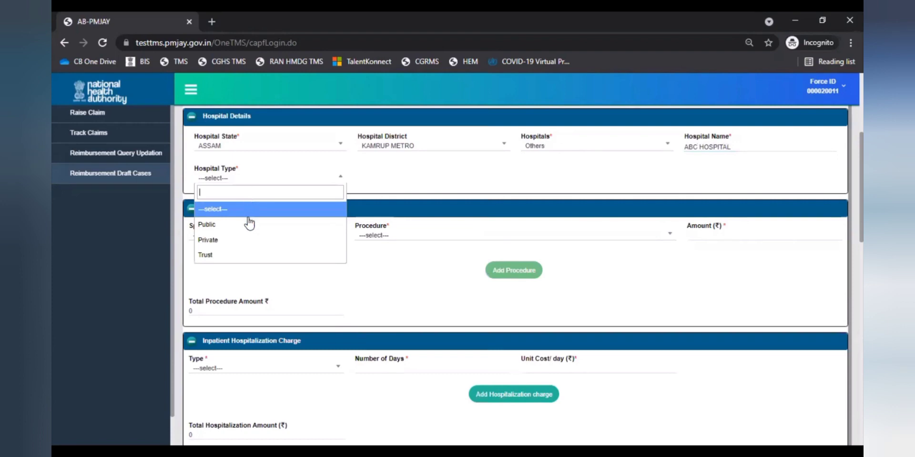
{"action": "scroll", "coordinate": [380, 153], "scroll_direction": "down", "scroll_amount": 2}
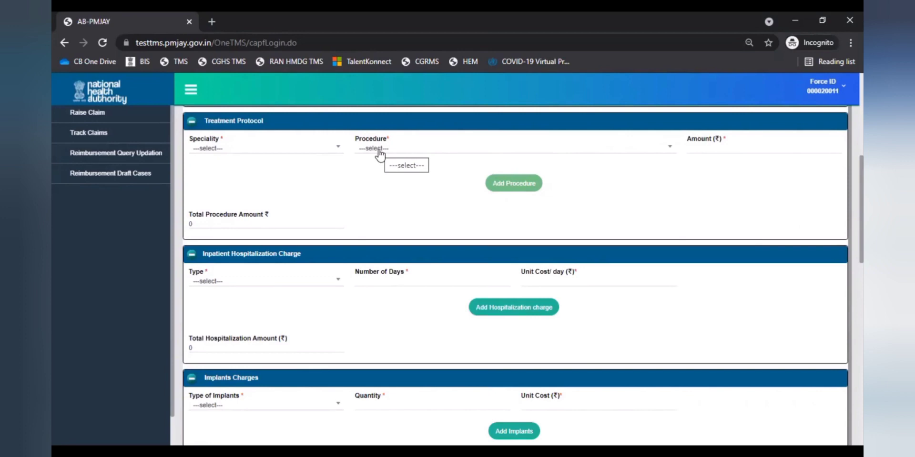
- Add procedure Balloon coronary angioplasty/PTCA with VCD (MC002A) at 120000 and confirm it
{"action": "left_click", "coordinate": [380, 153]}
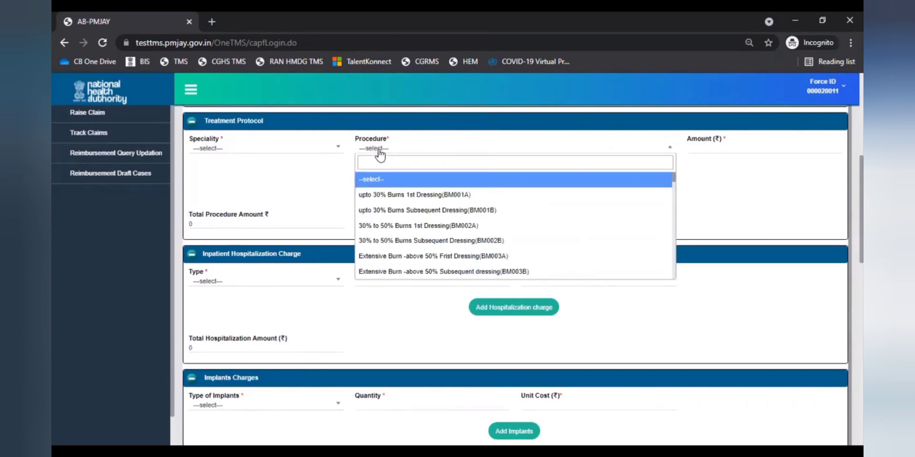
{"action": "scroll", "coordinate": [408, 205], "scroll_direction": "down", "scroll_amount": 2}
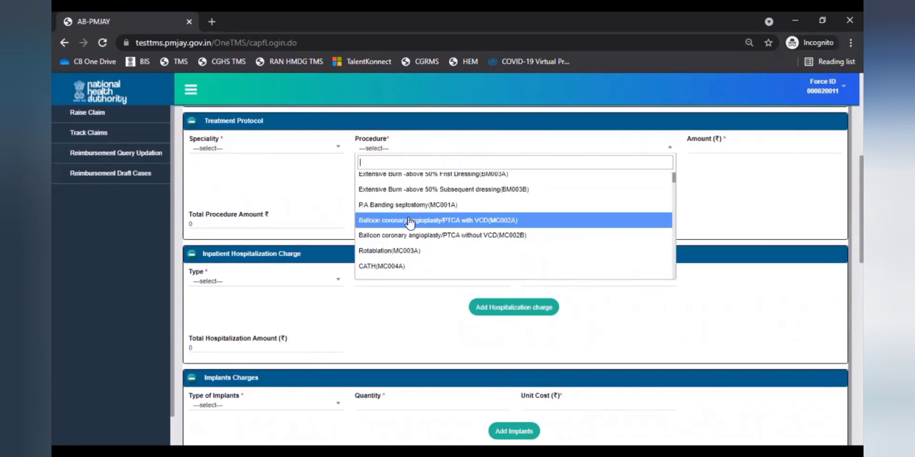
{"action": "left_click", "coordinate": [409, 220]}
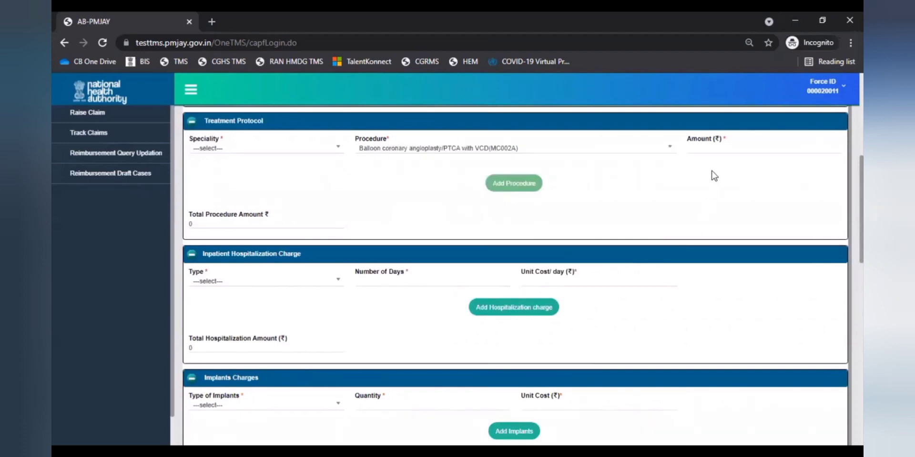
{"action": "left_click", "coordinate": [709, 148]}
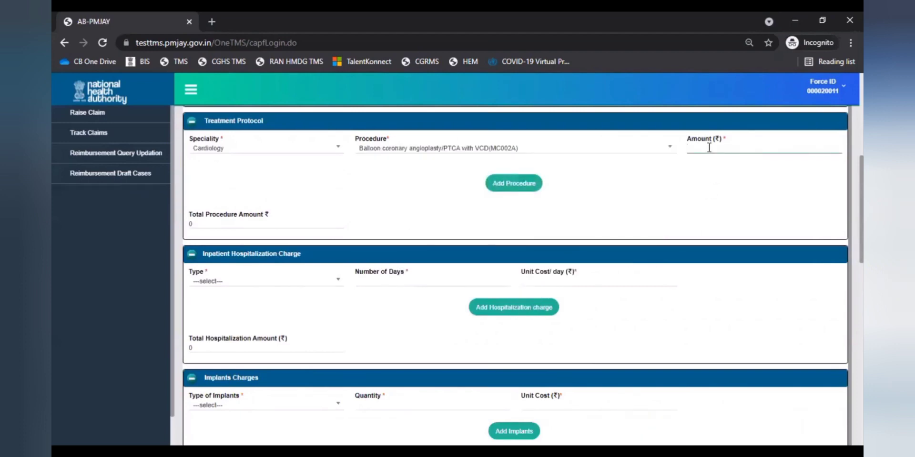
{"action": "type", "text": "120000"}
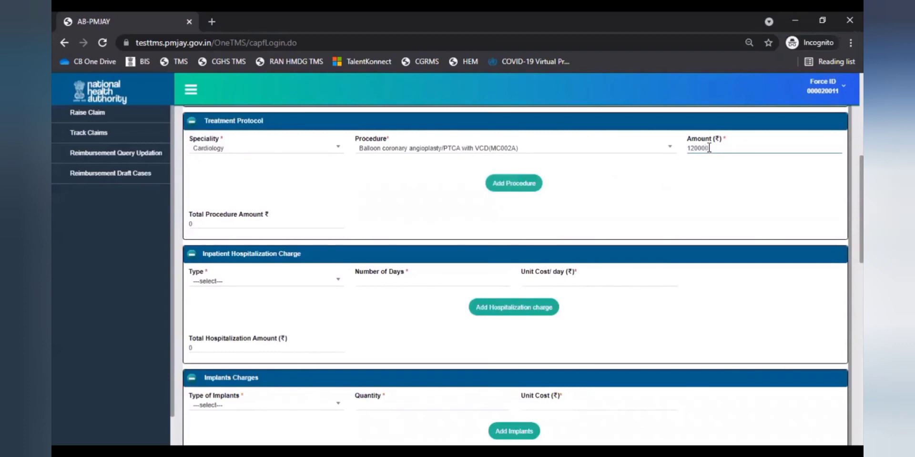
{"action": "left_click", "coordinate": [518, 188]}
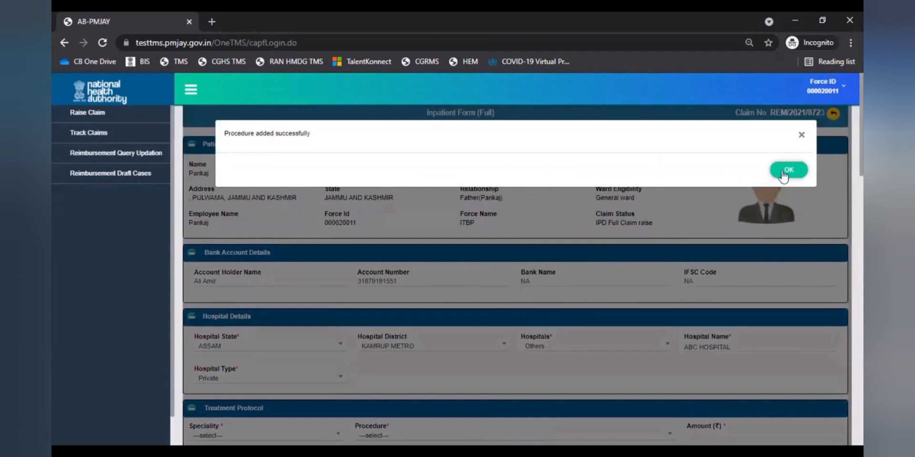
{"action": "left_click", "coordinate": [784, 173]}
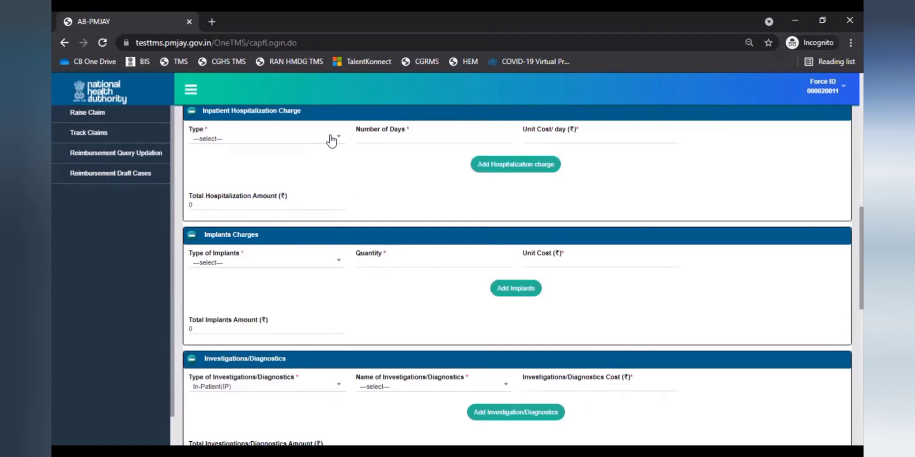
- Add an Admission charge (STRAT001) for 1 day at 200 per day and confirm it
{"action": "left_click", "coordinate": [331, 141]}
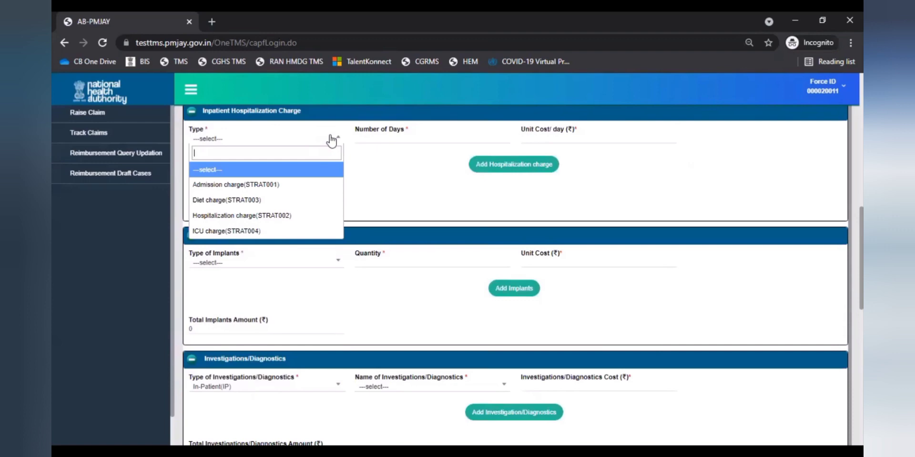
{"action": "left_click", "coordinate": [315, 185]}
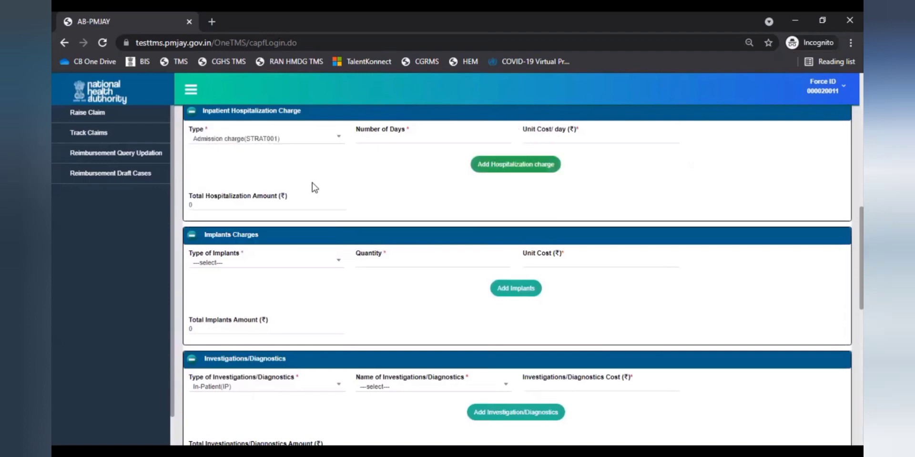
{"action": "left_click", "coordinate": [407, 140]}
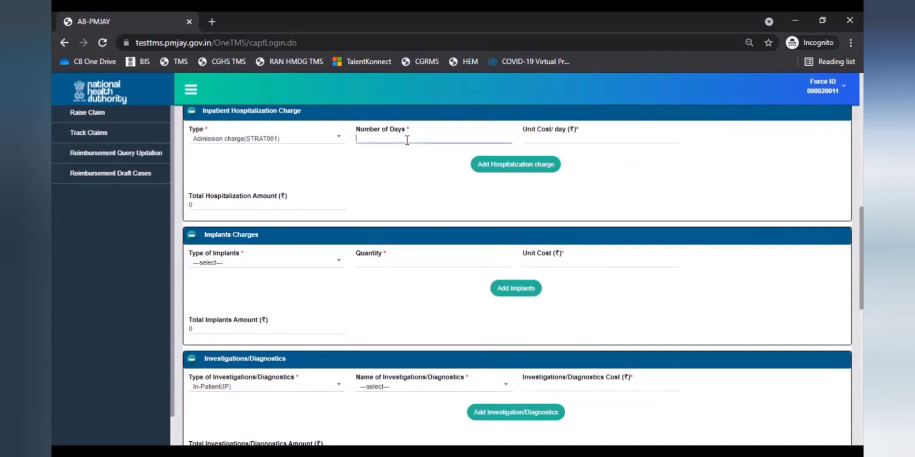
{"action": "type", "text": "1"}
{"action": "left_click", "coordinate": [591, 138]}
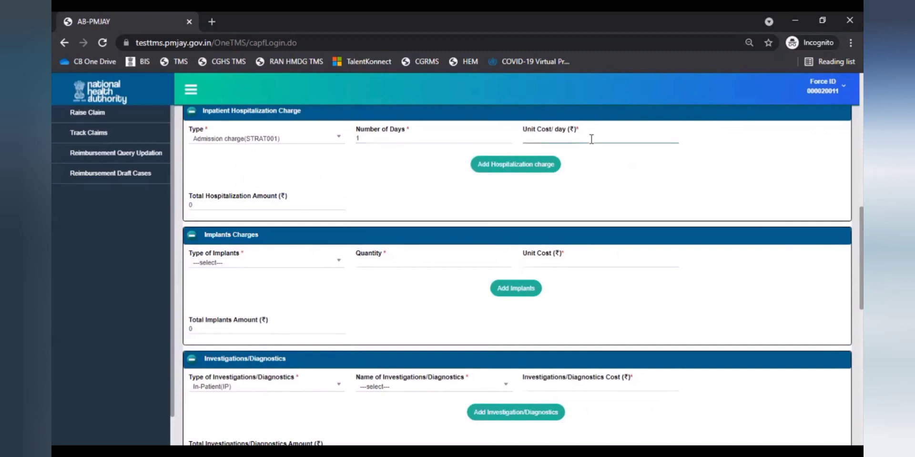
{"action": "type", "text": "200"}
{"action": "left_click", "coordinate": [500, 164]}
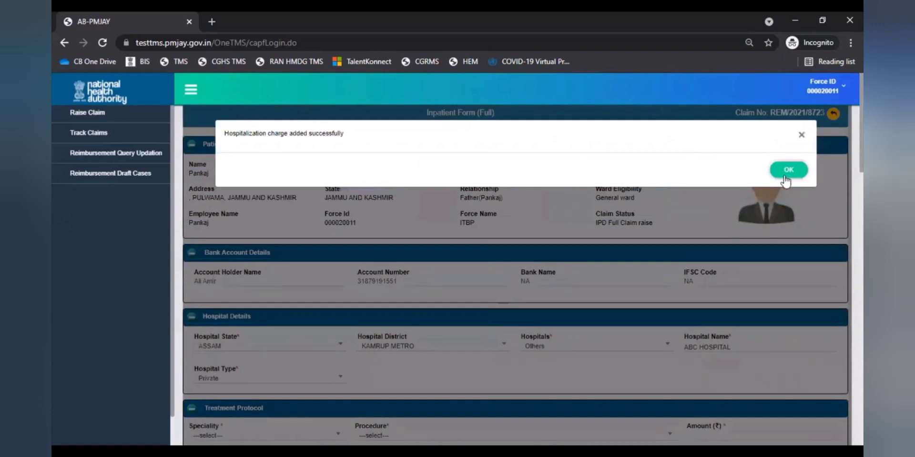
{"action": "left_click", "coordinate": [787, 171]}
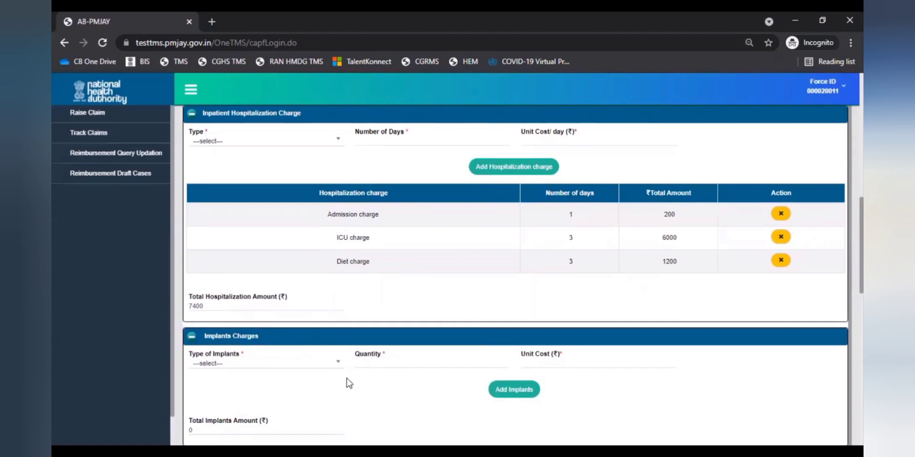
- Choose the single chamber pacemaker without rate response as implant, with quantity 1
{"action": "left_click", "coordinate": [337, 363]}
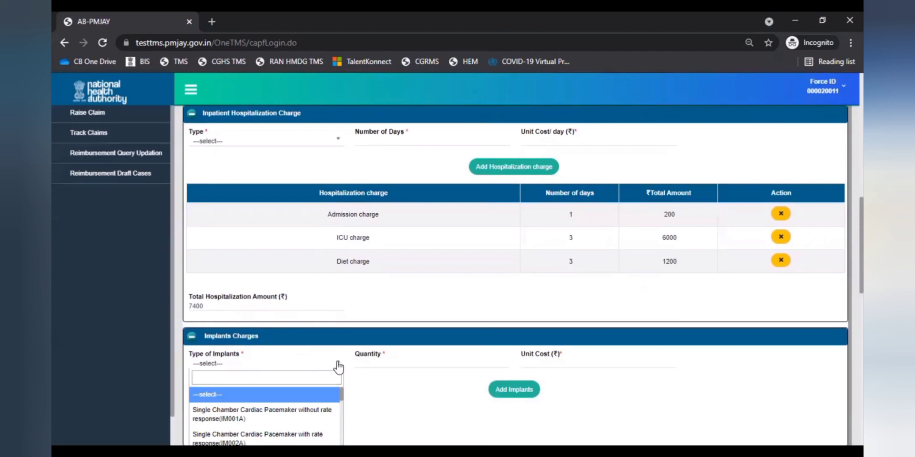
{"action": "left_click", "coordinate": [314, 416]}
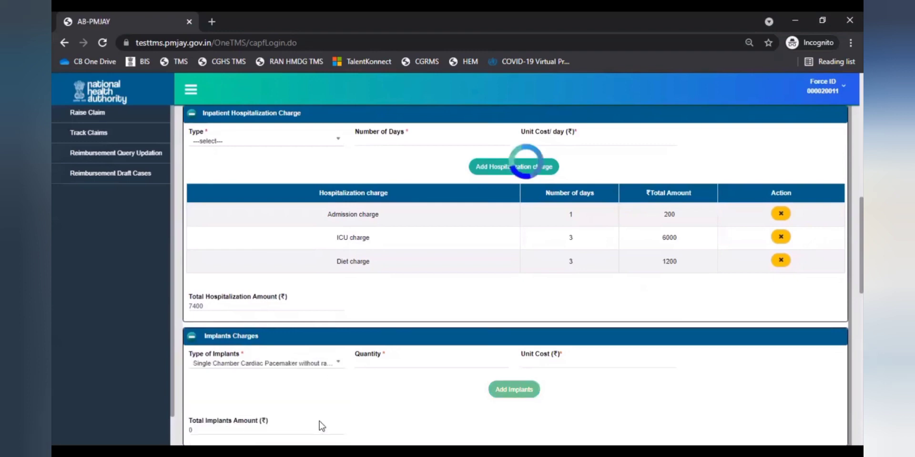
{"action": "left_click", "coordinate": [399, 366]}
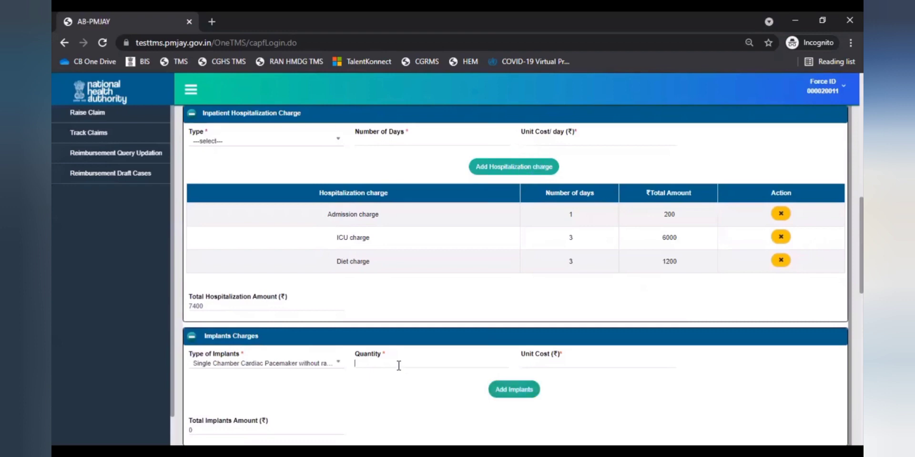
{"action": "type", "text": "1"}
{"action": "left_click", "coordinate": [585, 363]}
- Enter implant unit cost 3600 and select Others(O) as the pharmacy medicine
{"action": "type", "text": "3600"}
{"action": "scroll", "coordinate": [417, 179], "scroll_direction": "down", "scroll_amount": 7}
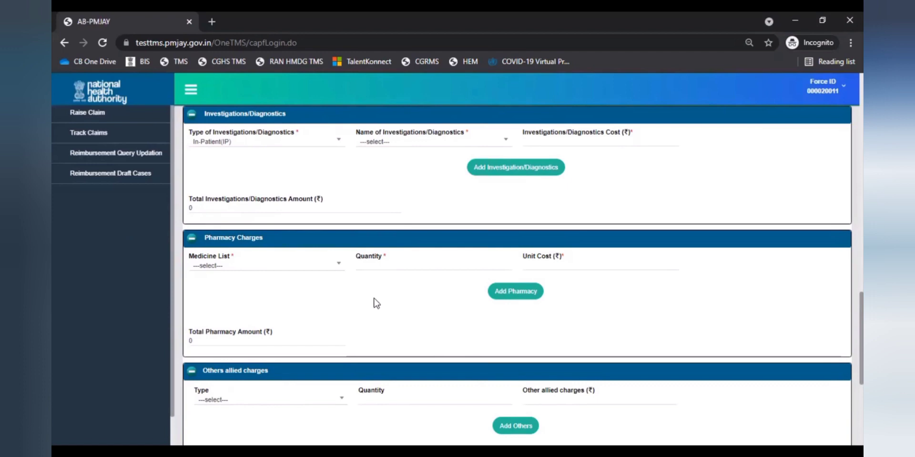
{"action": "left_click", "coordinate": [333, 275]}
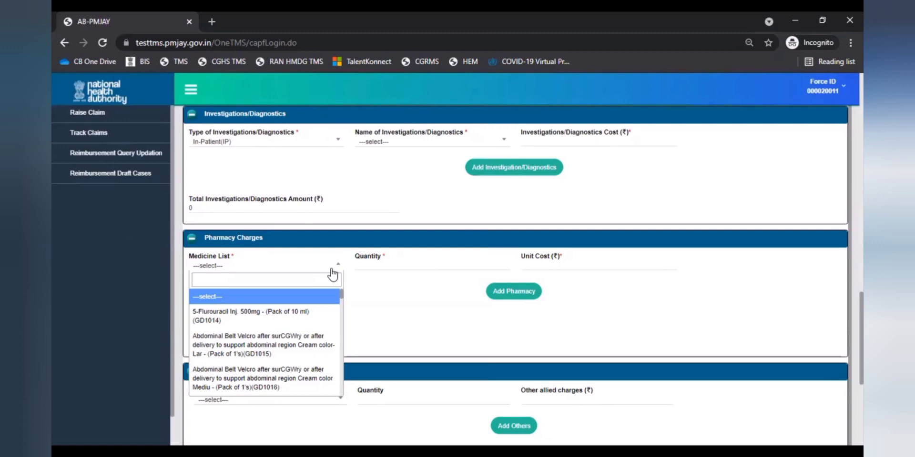
{"action": "type", "text": "other"}
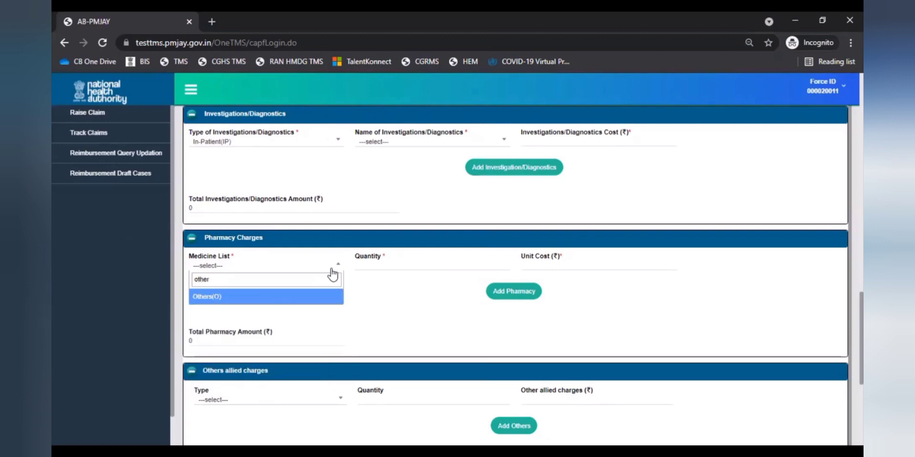
{"action": "left_click", "coordinate": [333, 302]}
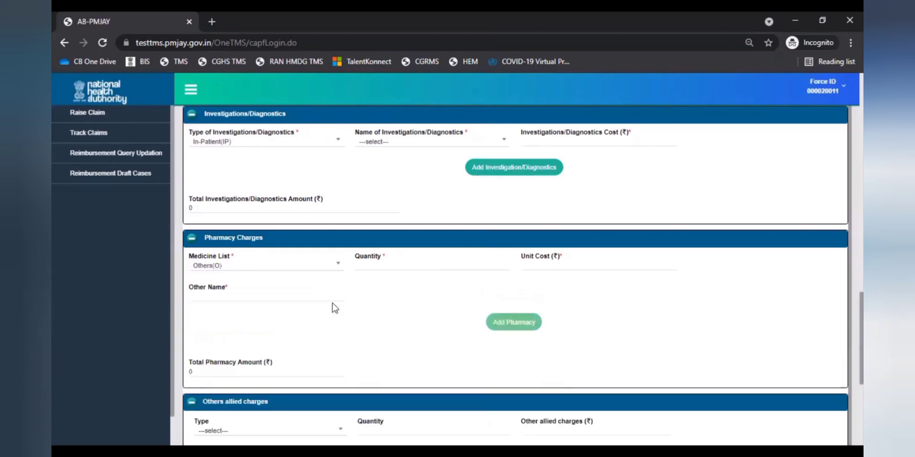
- Add 4 units of the other medicine XYZ at 300 each to pharmacy charges
{"action": "left_click", "coordinate": [394, 266]}
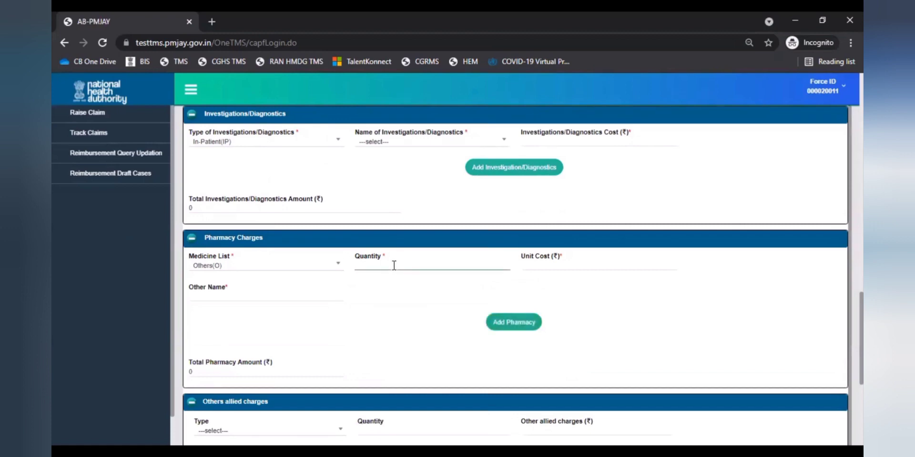
{"action": "type", "text": "4"}
{"action": "left_click", "coordinate": [535, 269]}
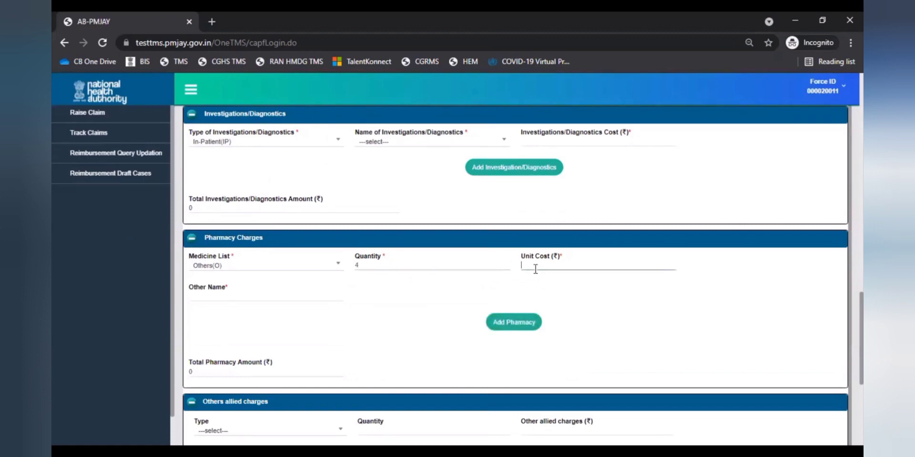
{"action": "type", "text": "300"}
{"action": "left_click", "coordinate": [288, 295]}
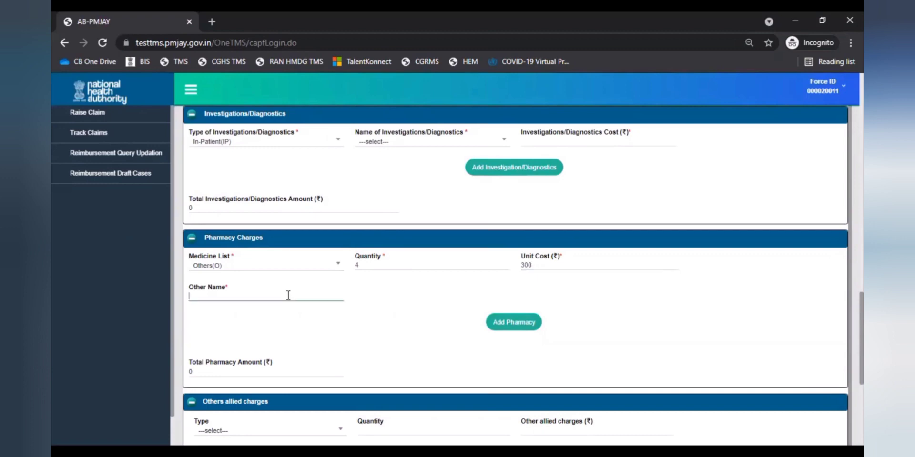
{"action": "type", "text": "XYZ"}
{"action": "left_click", "coordinate": [498, 321]}
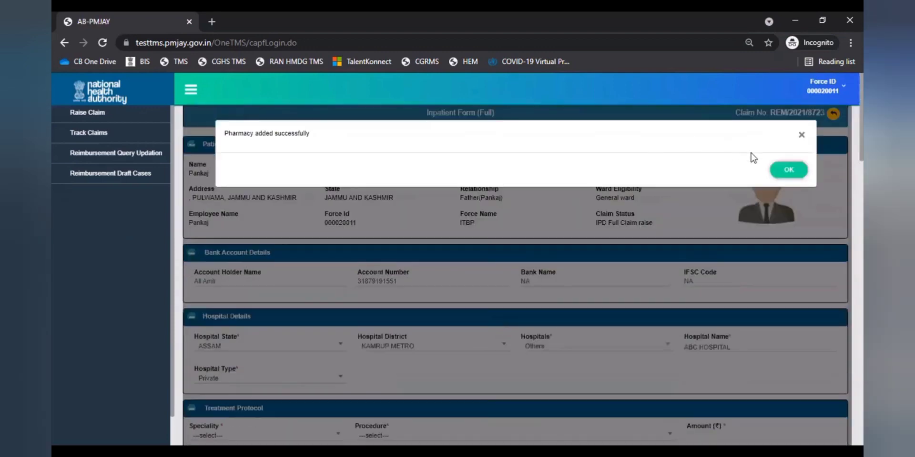
{"action": "left_click", "coordinate": [786, 170]}
{"action": "scroll", "coordinate": [509, 329], "scroll_direction": "down", "scroll_amount": 10}
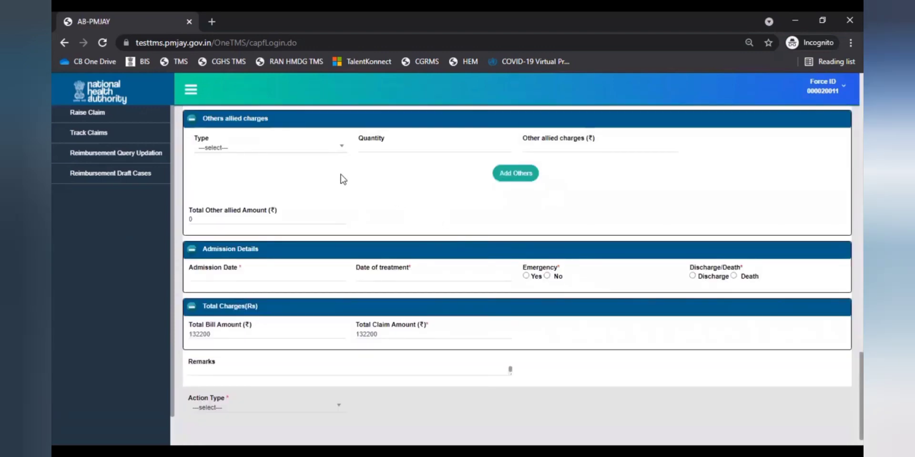
- Set both the admission date and the date of treatment to 19-07-2021
{"action": "left_click", "coordinate": [334, 149]}
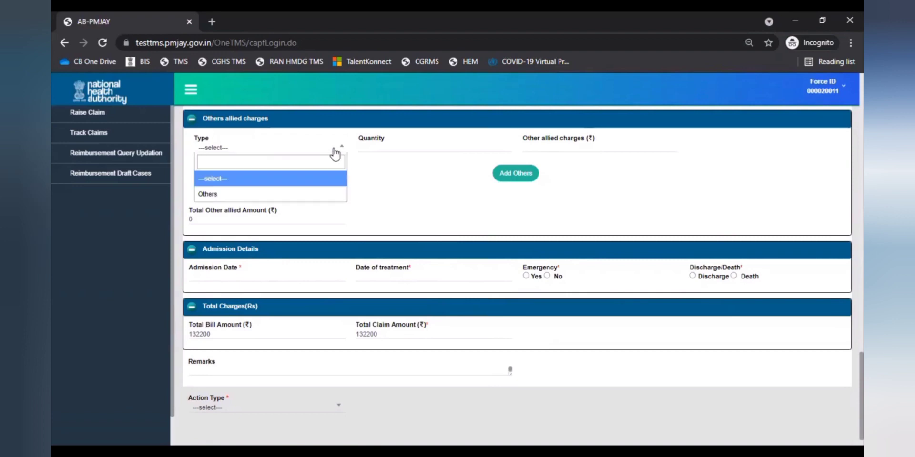
{"action": "left_click", "coordinate": [335, 151]}
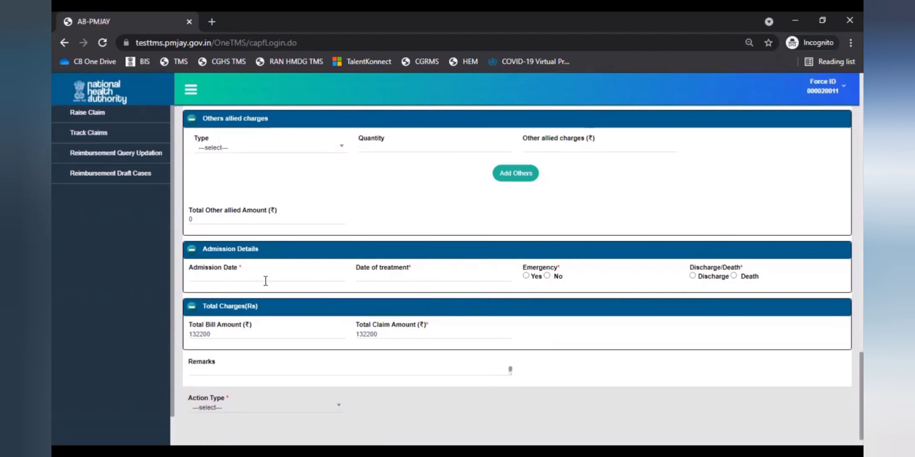
{"action": "left_click", "coordinate": [266, 280]}
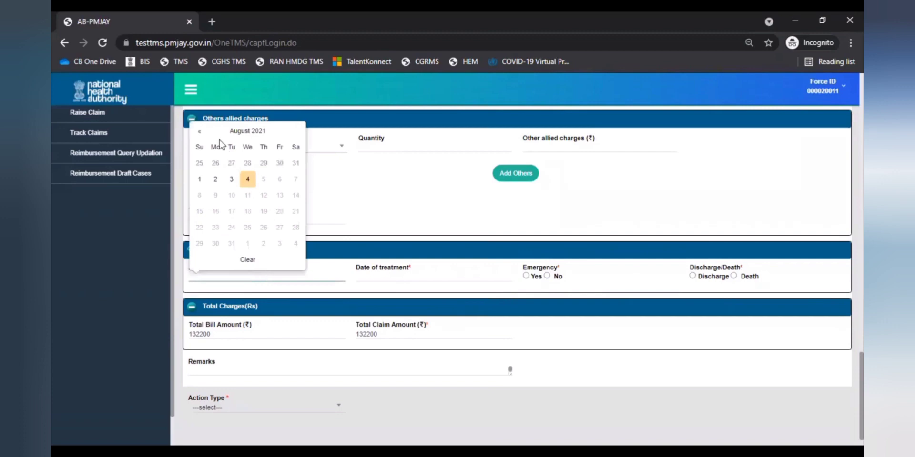
{"action": "left_click", "coordinate": [199, 131]}
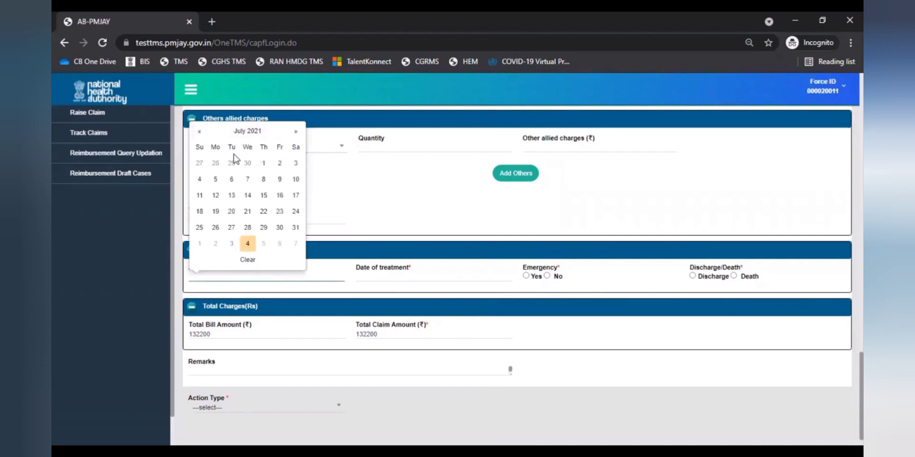
{"action": "left_click", "coordinate": [215, 211]}
{"action": "left_click", "coordinate": [409, 275]}
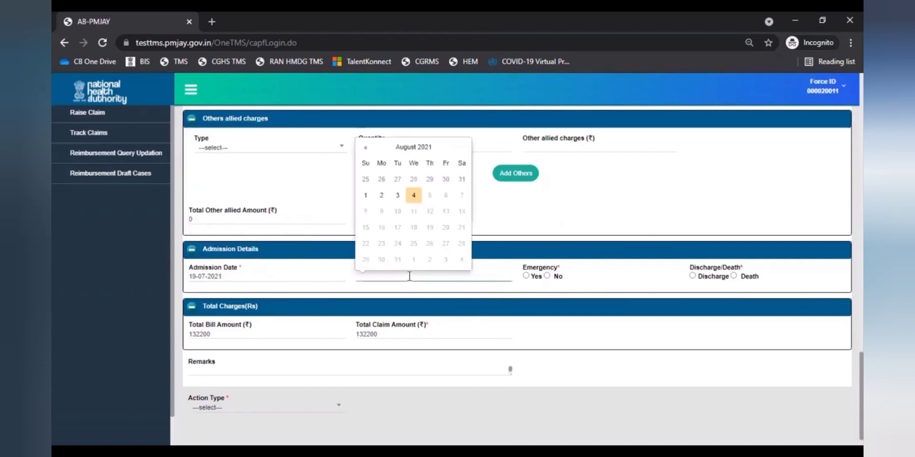
{"action": "left_click", "coordinate": [364, 148]}
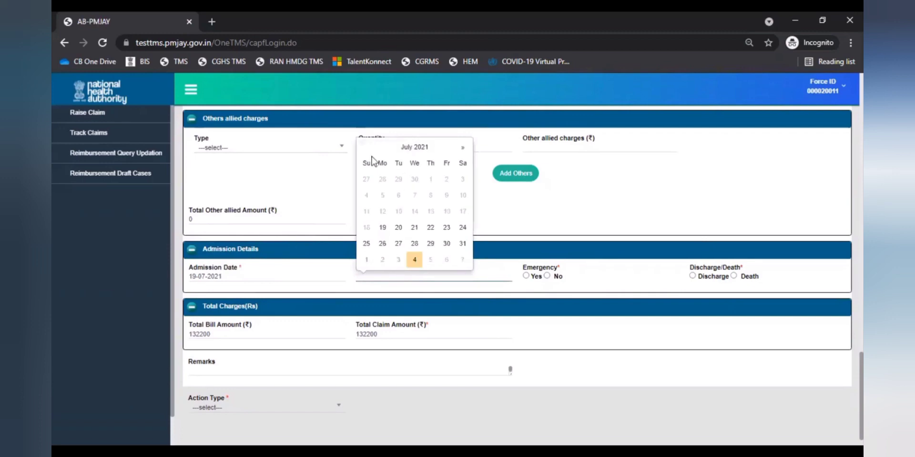
{"action": "left_click", "coordinate": [383, 228]}
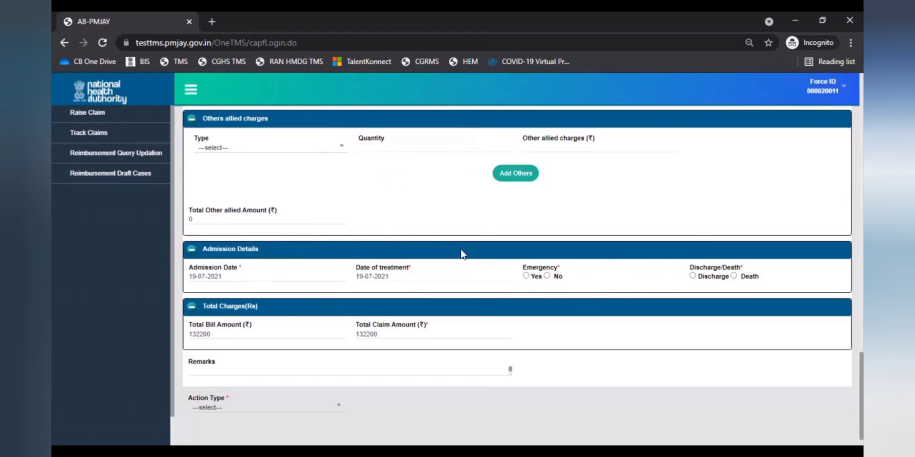
- Mark the case as an emergency and discharged, with discharge date 22-07-2021
{"action": "left_click", "coordinate": [526, 277]}
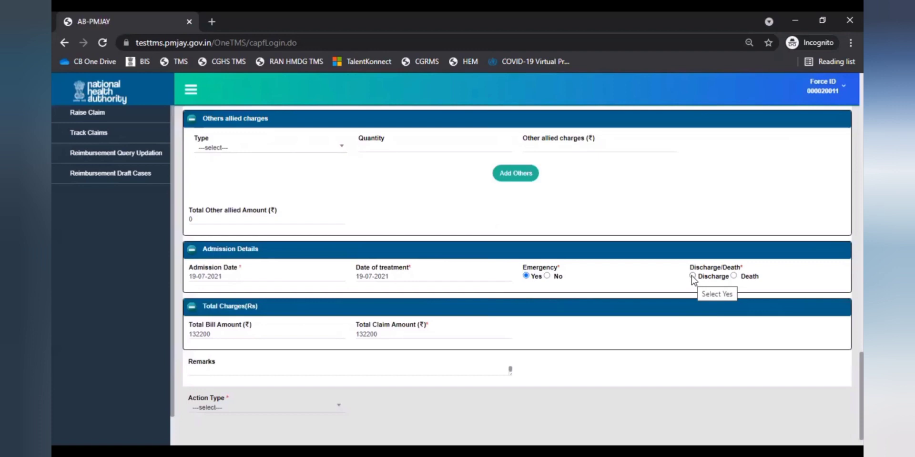
{"action": "left_click", "coordinate": [692, 276]}
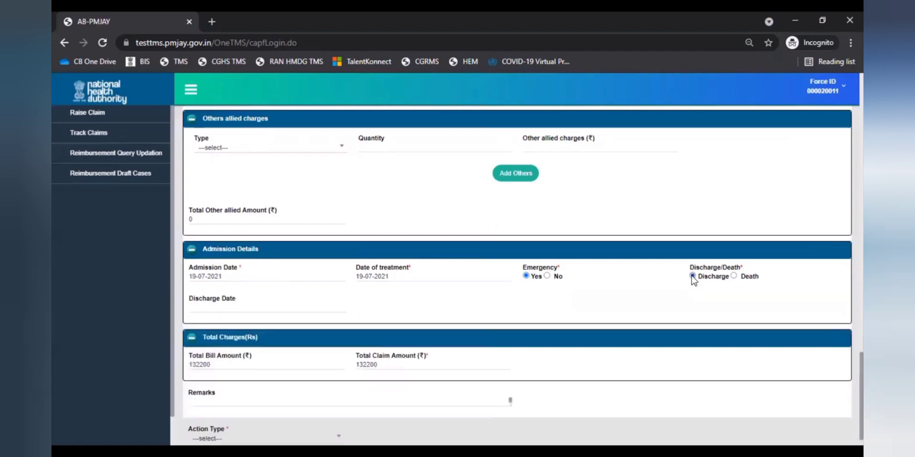
{"action": "left_click", "coordinate": [225, 309]}
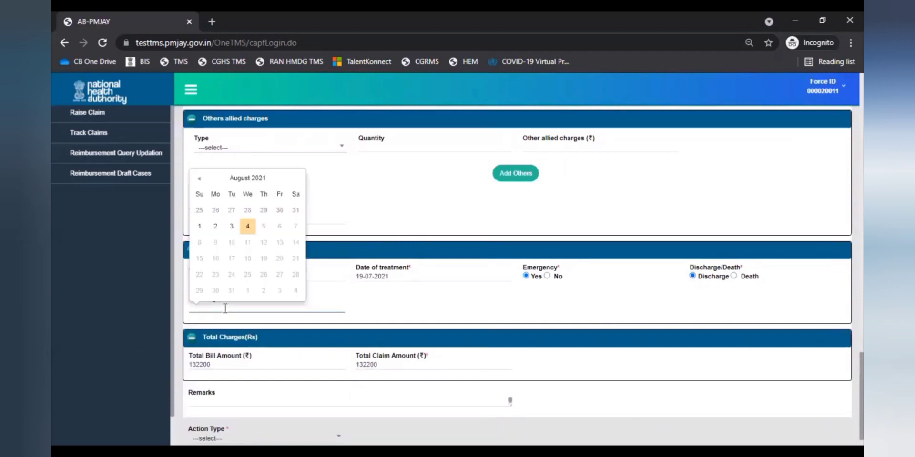
{"action": "left_click", "coordinate": [200, 178]}
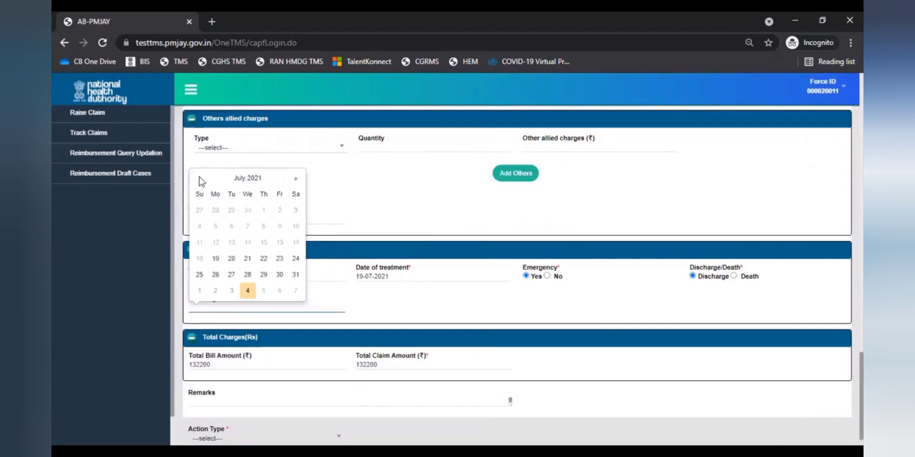
{"action": "left_click", "coordinate": [263, 258]}
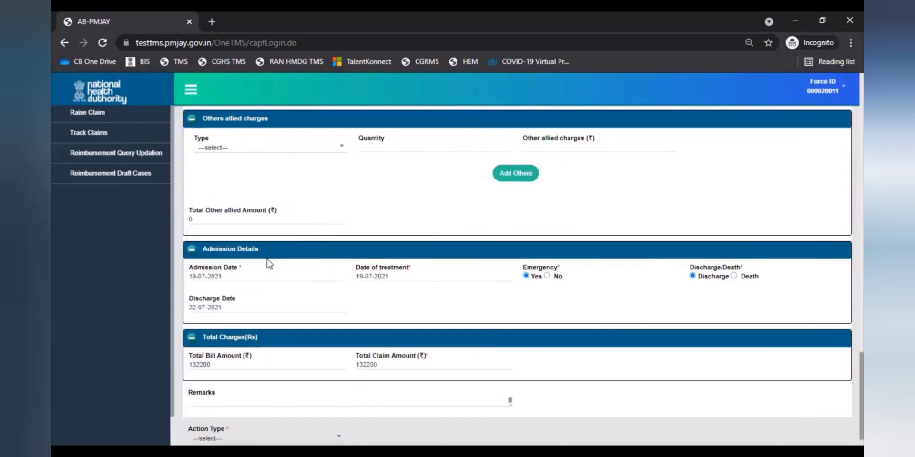
- Enter the remark 'Remarks to be entered here' and choose Initiate Claim as the action type
{"action": "scroll", "coordinate": [320, 380], "scroll_direction": "down", "scroll_amount": 1}
{"action": "left_click", "coordinate": [320, 379]}
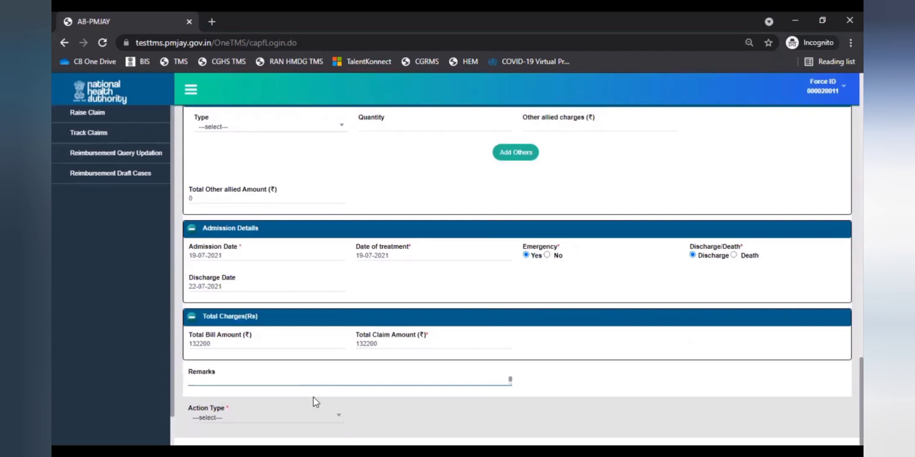
{"action": "type", "text": "Remarks to be entered here"}
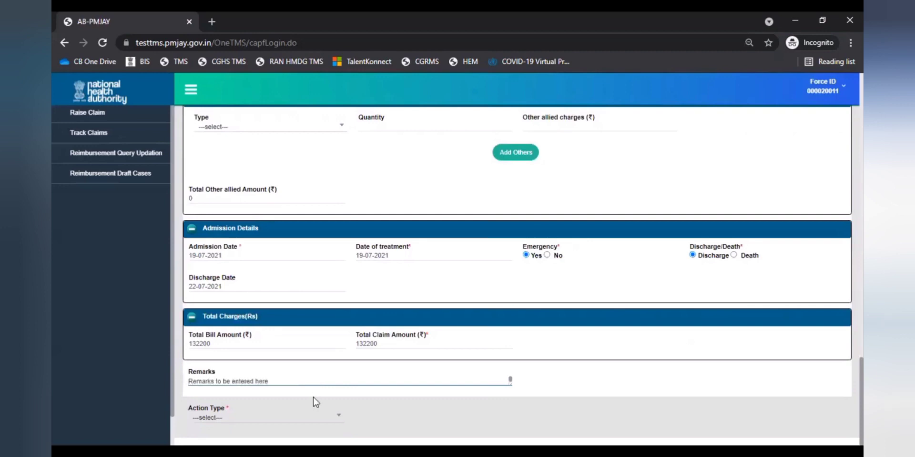
{"action": "left_click", "coordinate": [319, 418]}
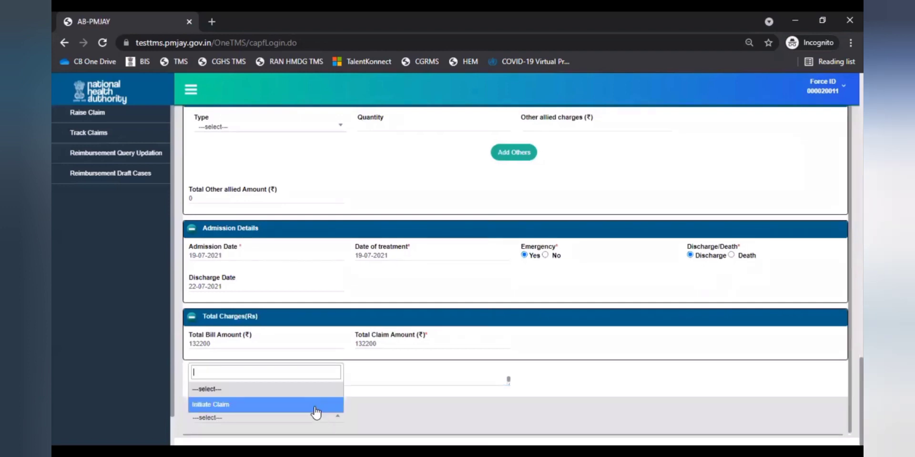
{"action": "left_click", "coordinate": [315, 405]}
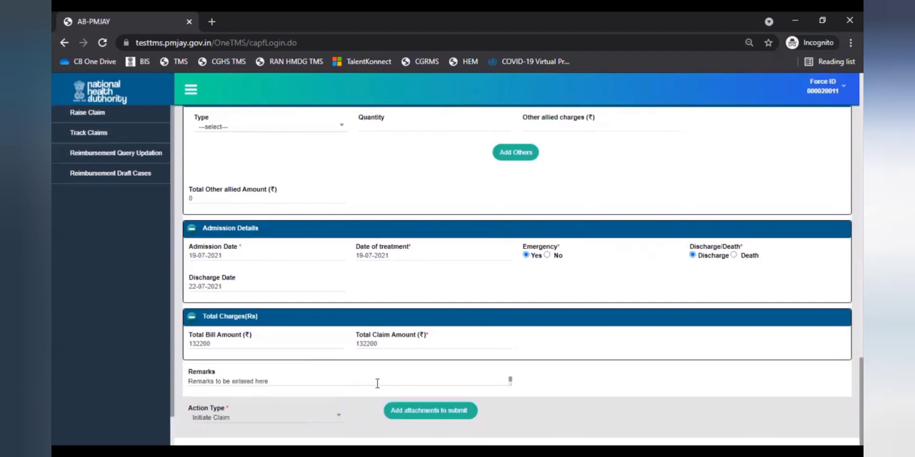
- Move the inpatient claim on to attachments, submit it with its uploaded documents, and confirm both prompts
{"action": "left_click", "coordinate": [431, 411]}
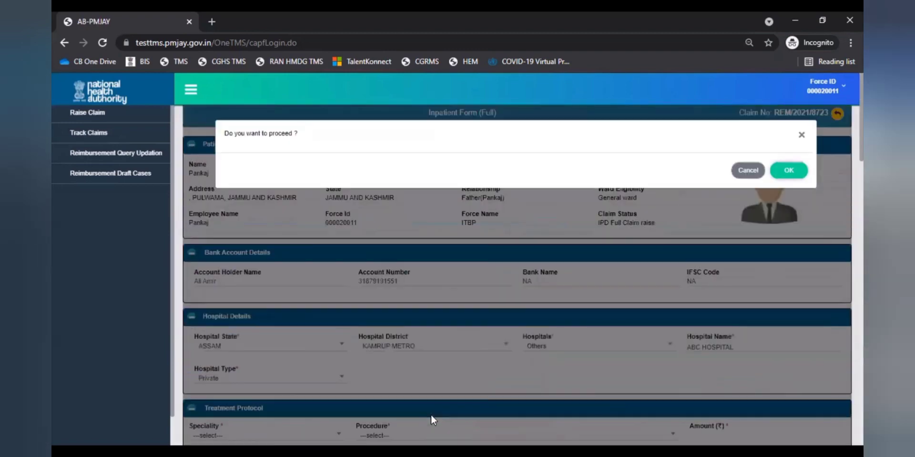
{"action": "left_click", "coordinate": [789, 170]}
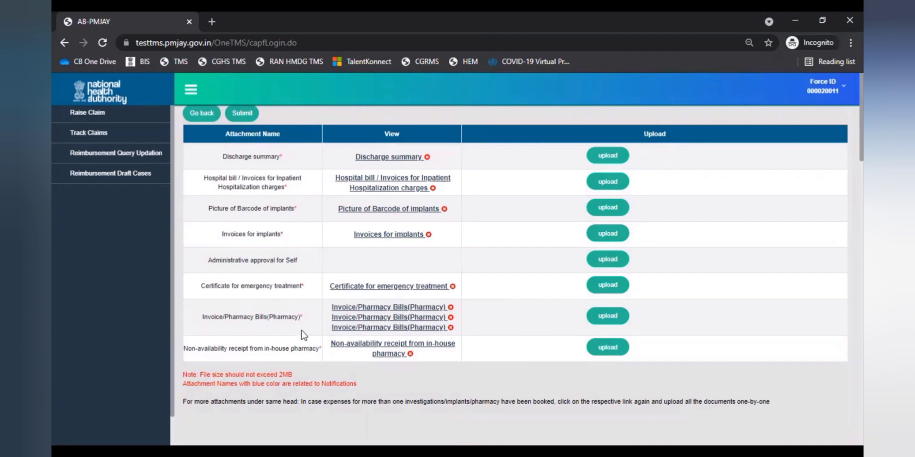
{"action": "left_click", "coordinate": [239, 118]}
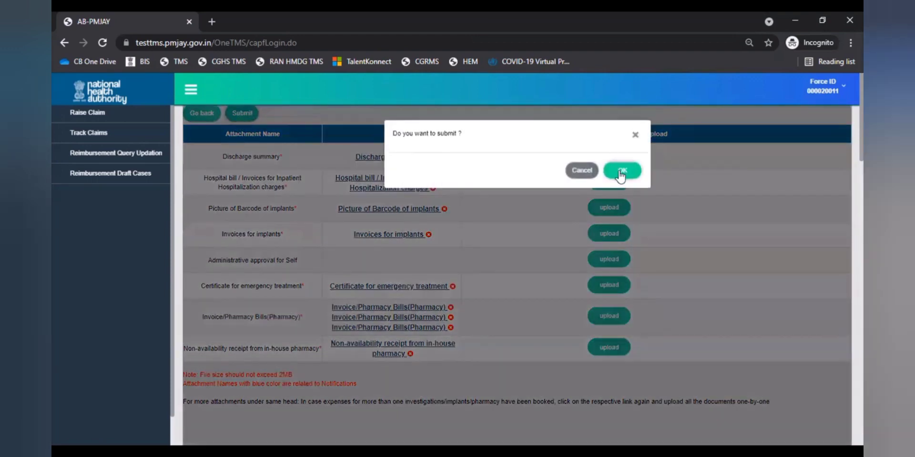
{"action": "left_click", "coordinate": [619, 171]}
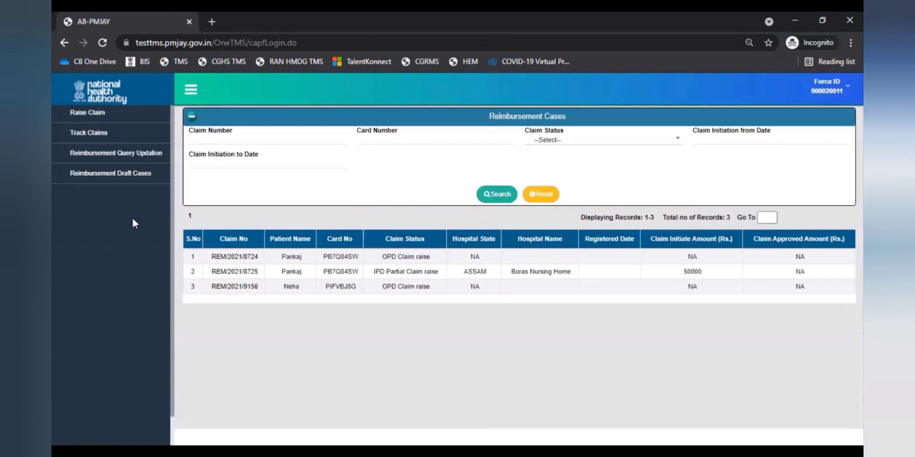
- Open Track Claims to list the 3 reimbursement cases, including the OPD claim queried by CPD
{"action": "left_click", "coordinate": [110, 137]}
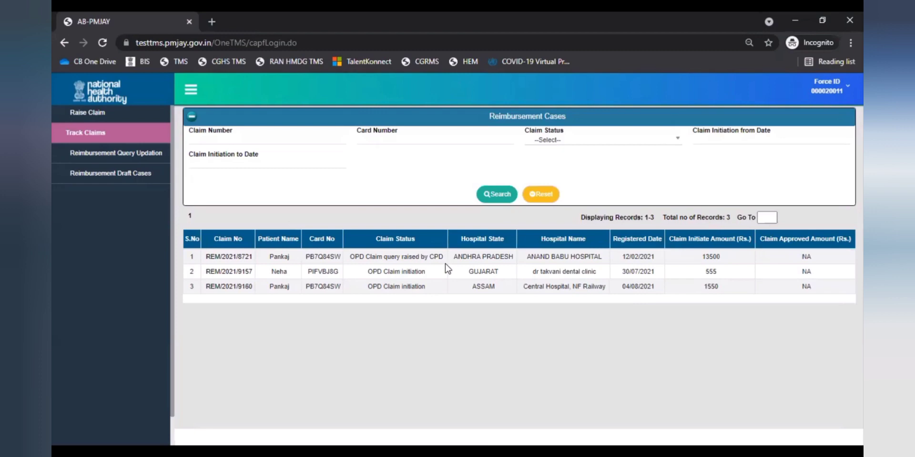
- Open the CPD-queried OPD claim from Reimbursement Query Updation and proceed to its attachments for updating
{"action": "left_click", "coordinate": [132, 156]}
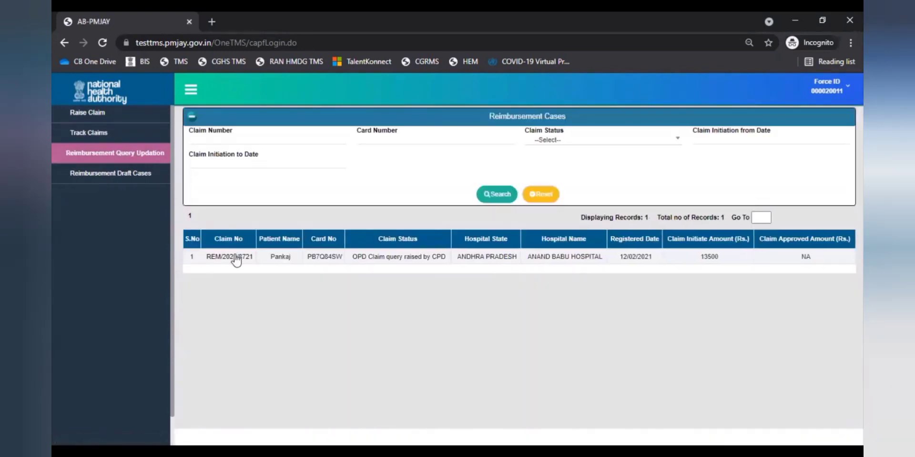
{"action": "left_click", "coordinate": [236, 257]}
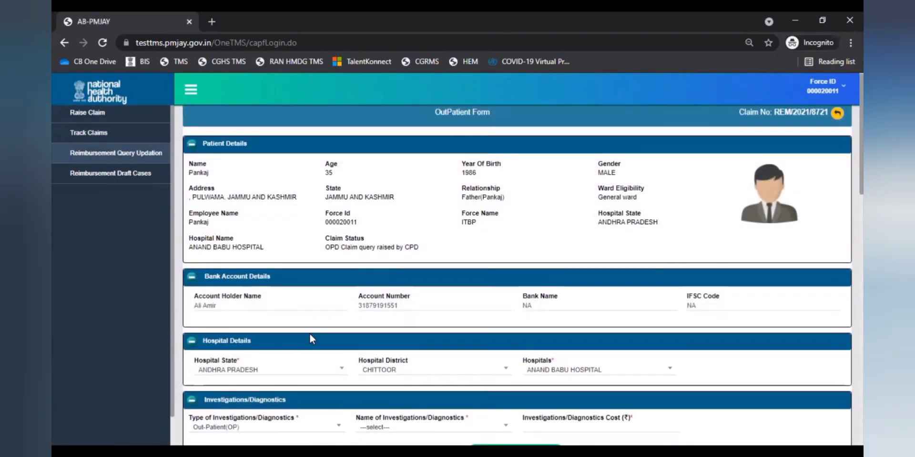
{"action": "scroll", "coordinate": [310, 335], "scroll_direction": "down", "scroll_amount": 2}
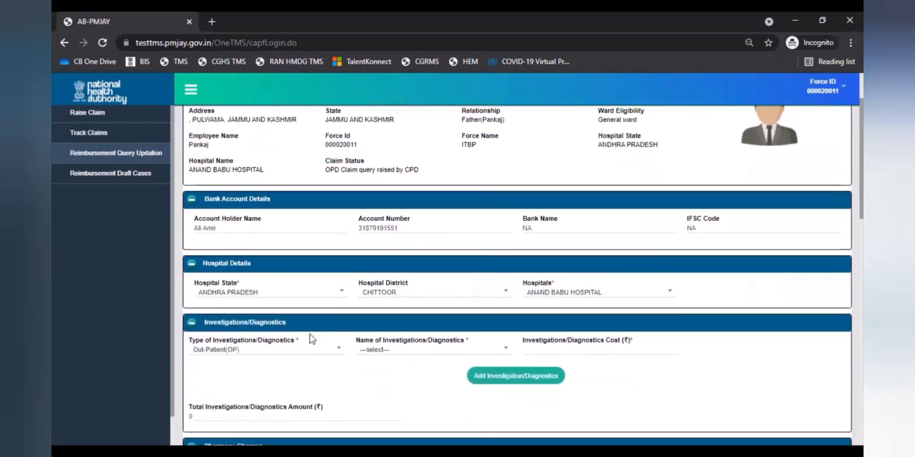
{"action": "scroll", "coordinate": [312, 339], "scroll_direction": "down", "scroll_amount": 6}
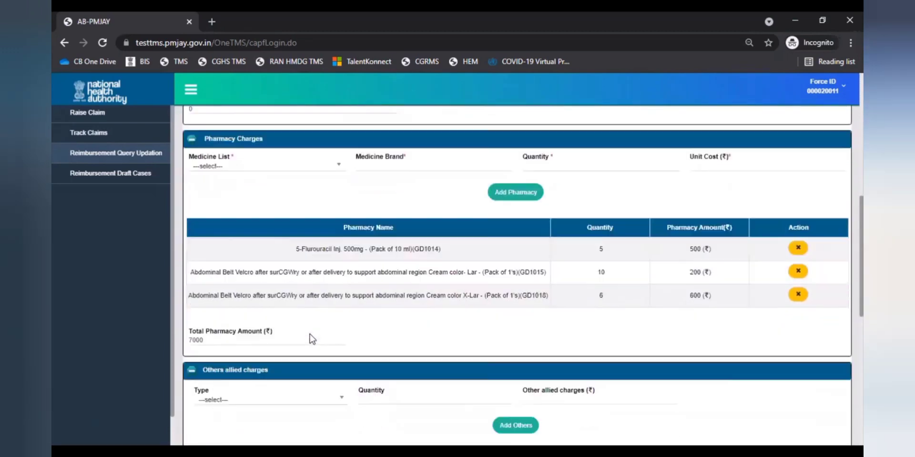
{"action": "scroll", "coordinate": [312, 338], "scroll_direction": "down", "scroll_amount": 10}
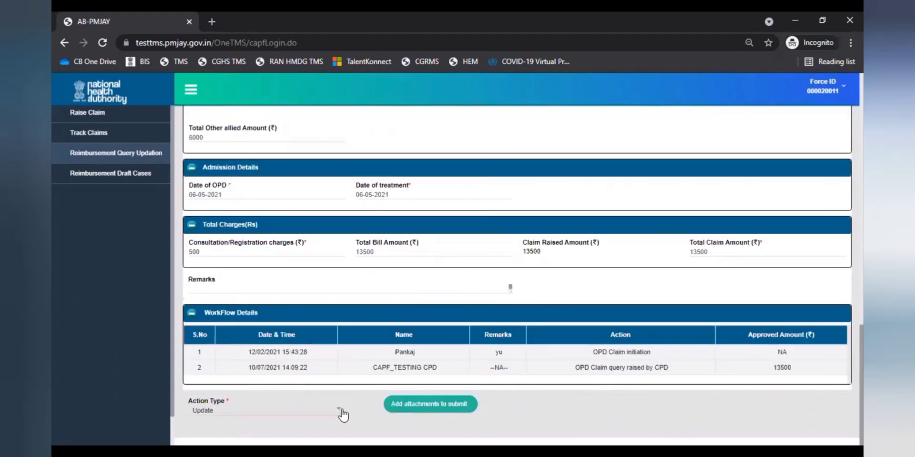
{"action": "left_click", "coordinate": [429, 404]}
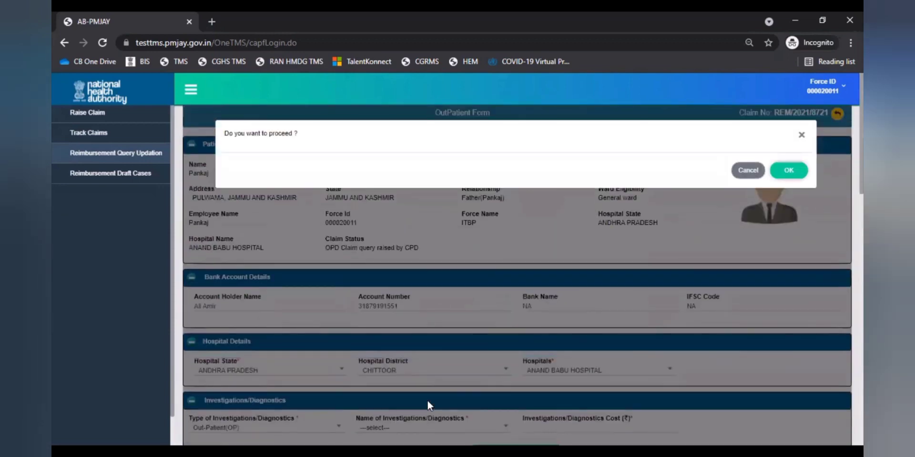
{"action": "left_click", "coordinate": [798, 170]}
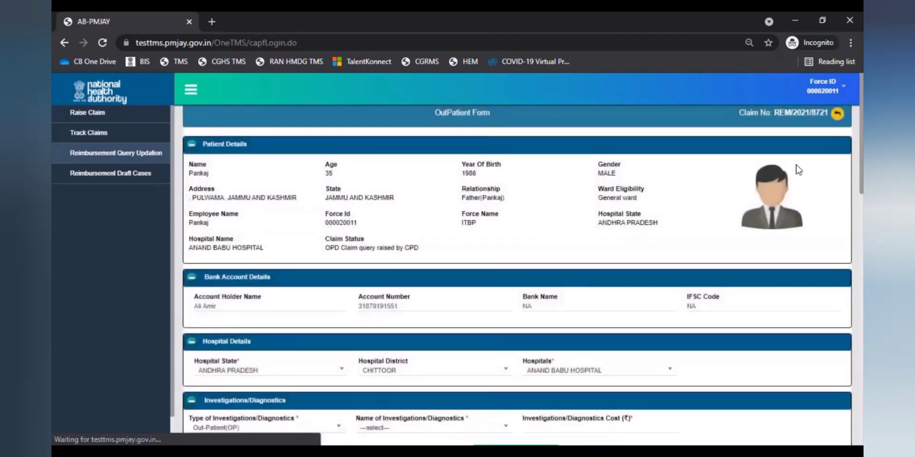